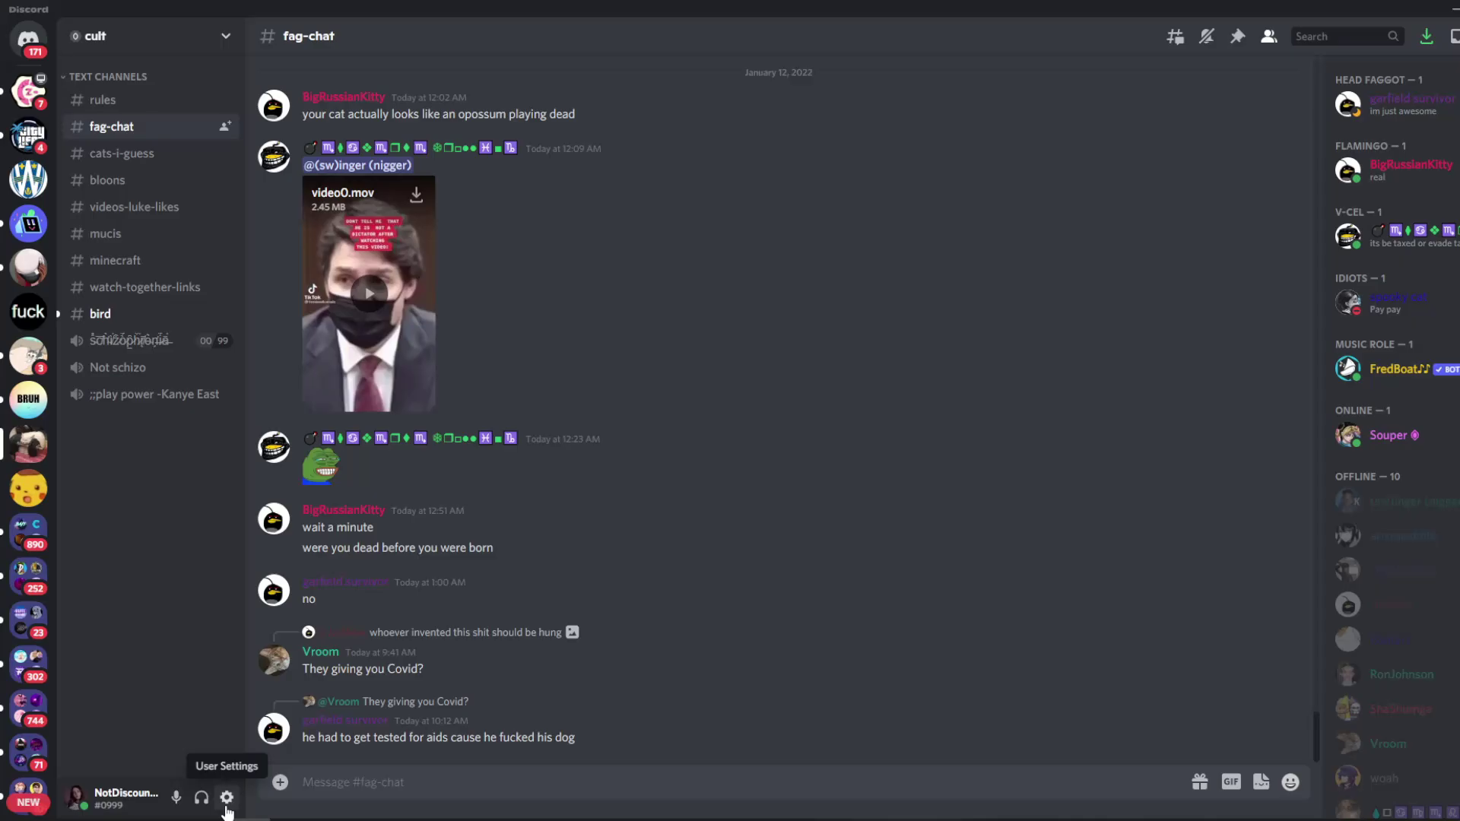
# Open My Account settings to see the current username and its four-digit tag.
pyautogui.click(227, 799)
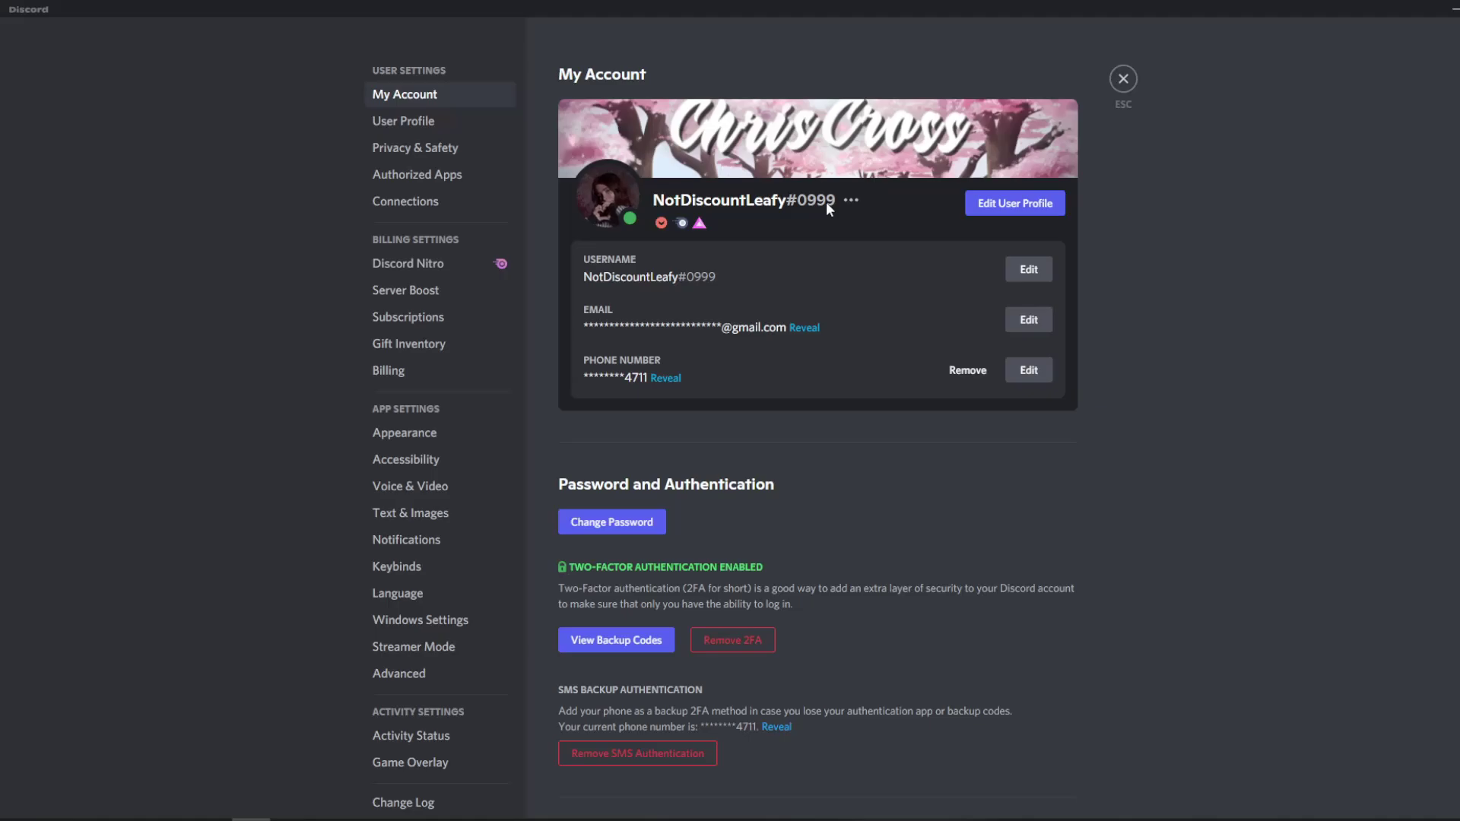
# Leave User Settings and return to the Bruh | Nitro #chat channel.
pyautogui.hotkey('alt', 'Tab')
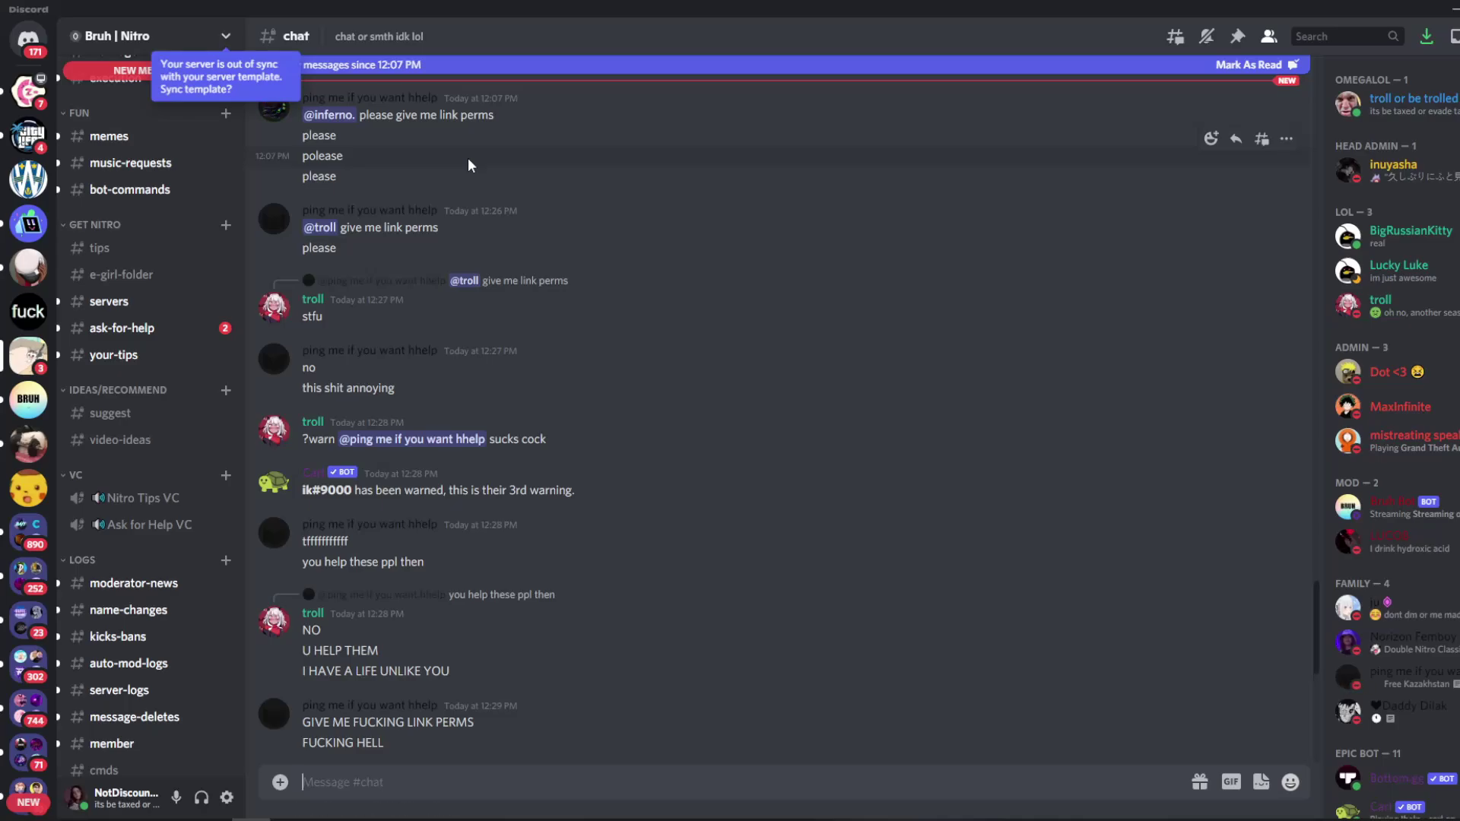
pyautogui.scroll(-1, 148, 456)
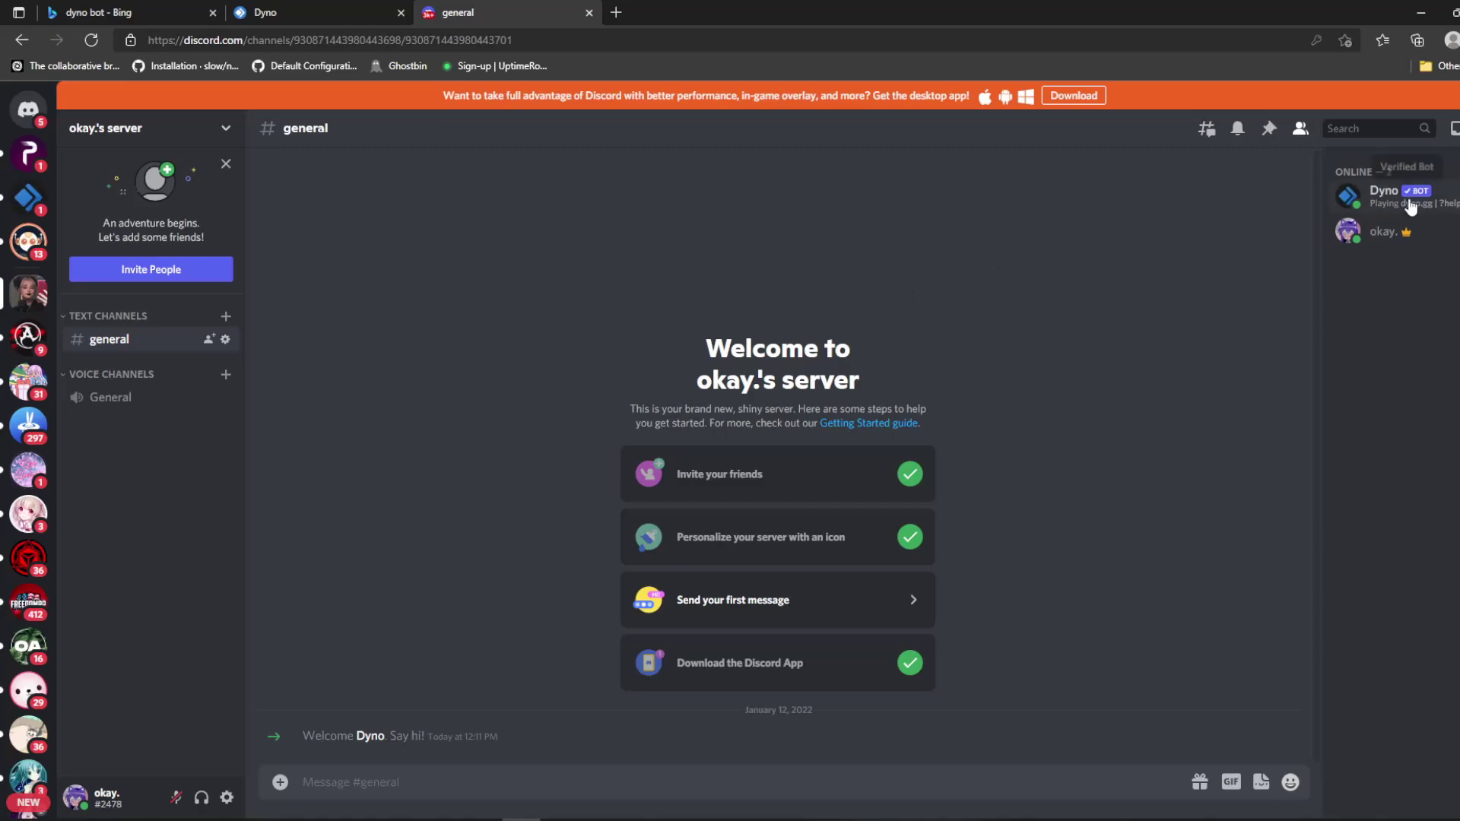
pyautogui.click(1383, 192)
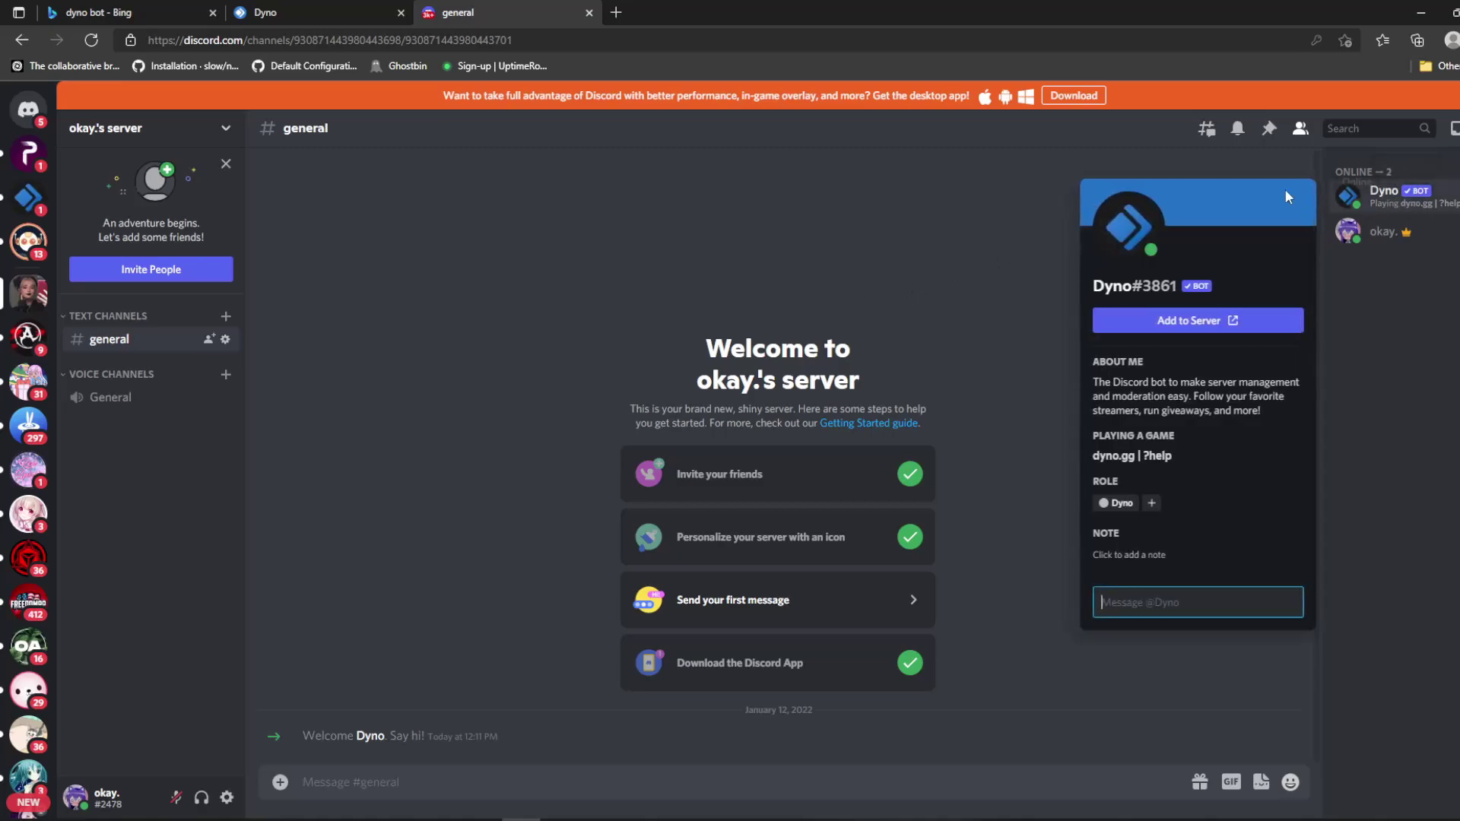
pyautogui.click(295, 12)
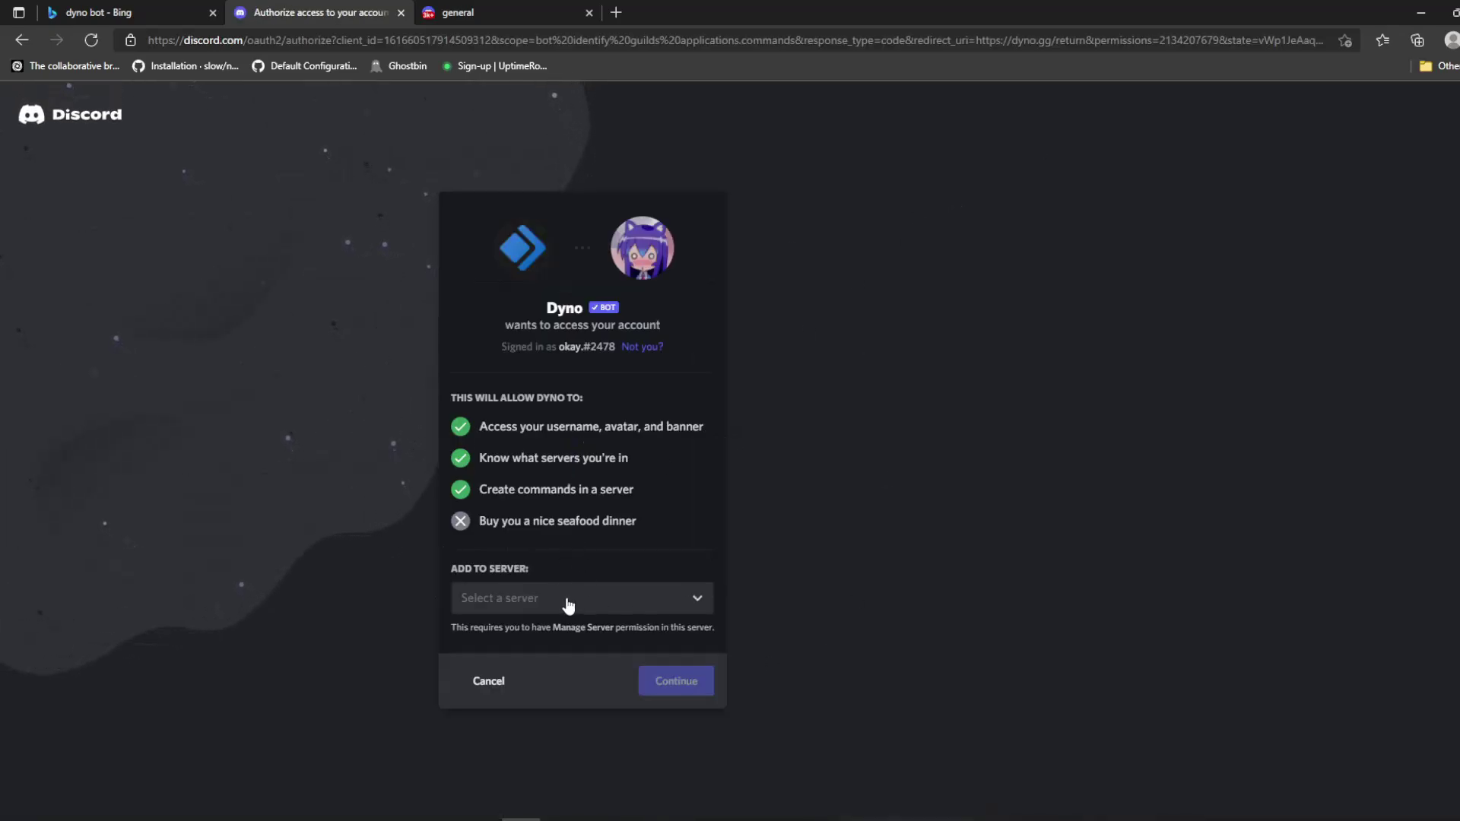
pyautogui.click(571, 598)
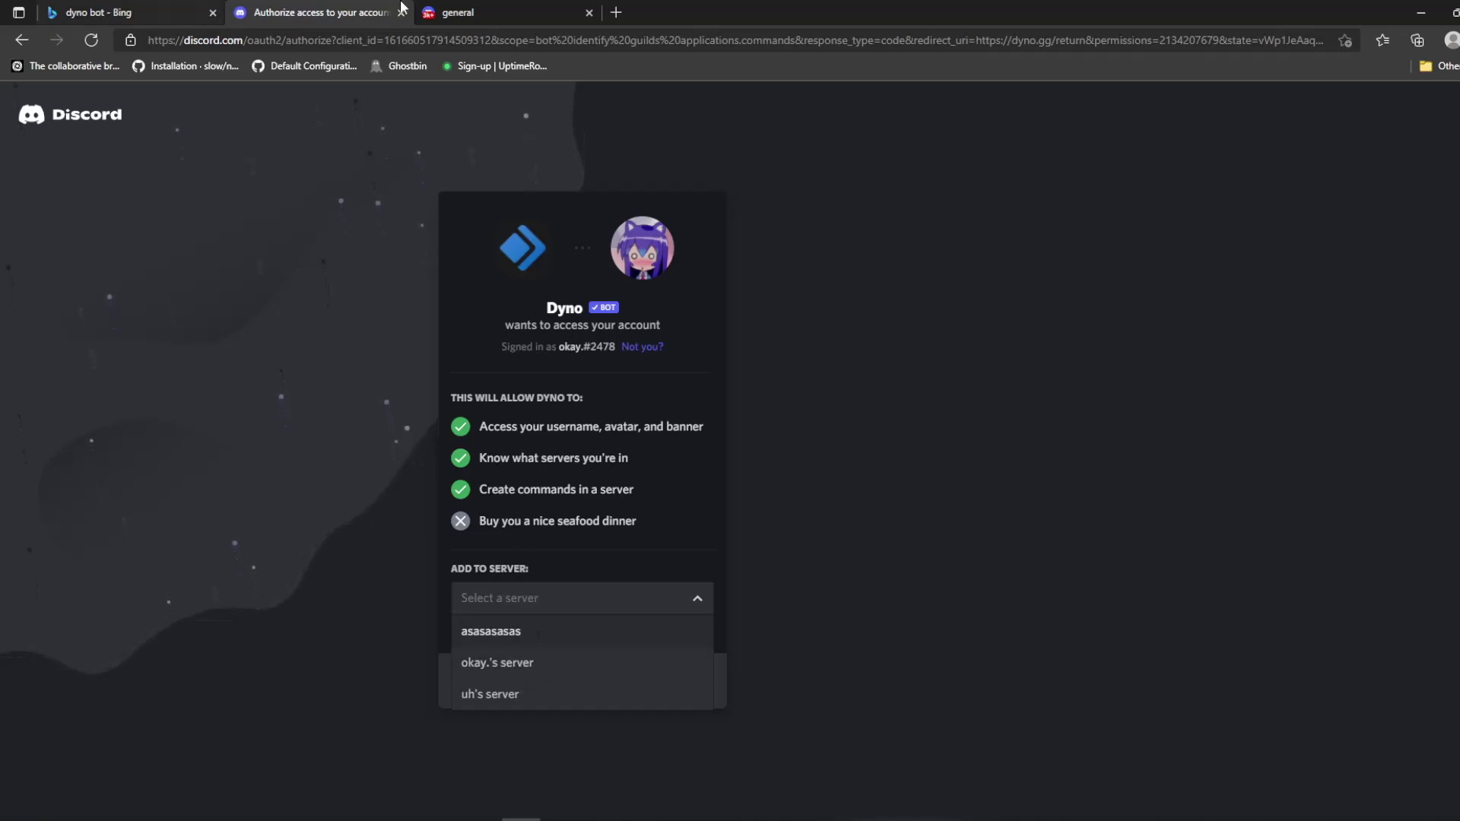
pyautogui.click(457, 12)
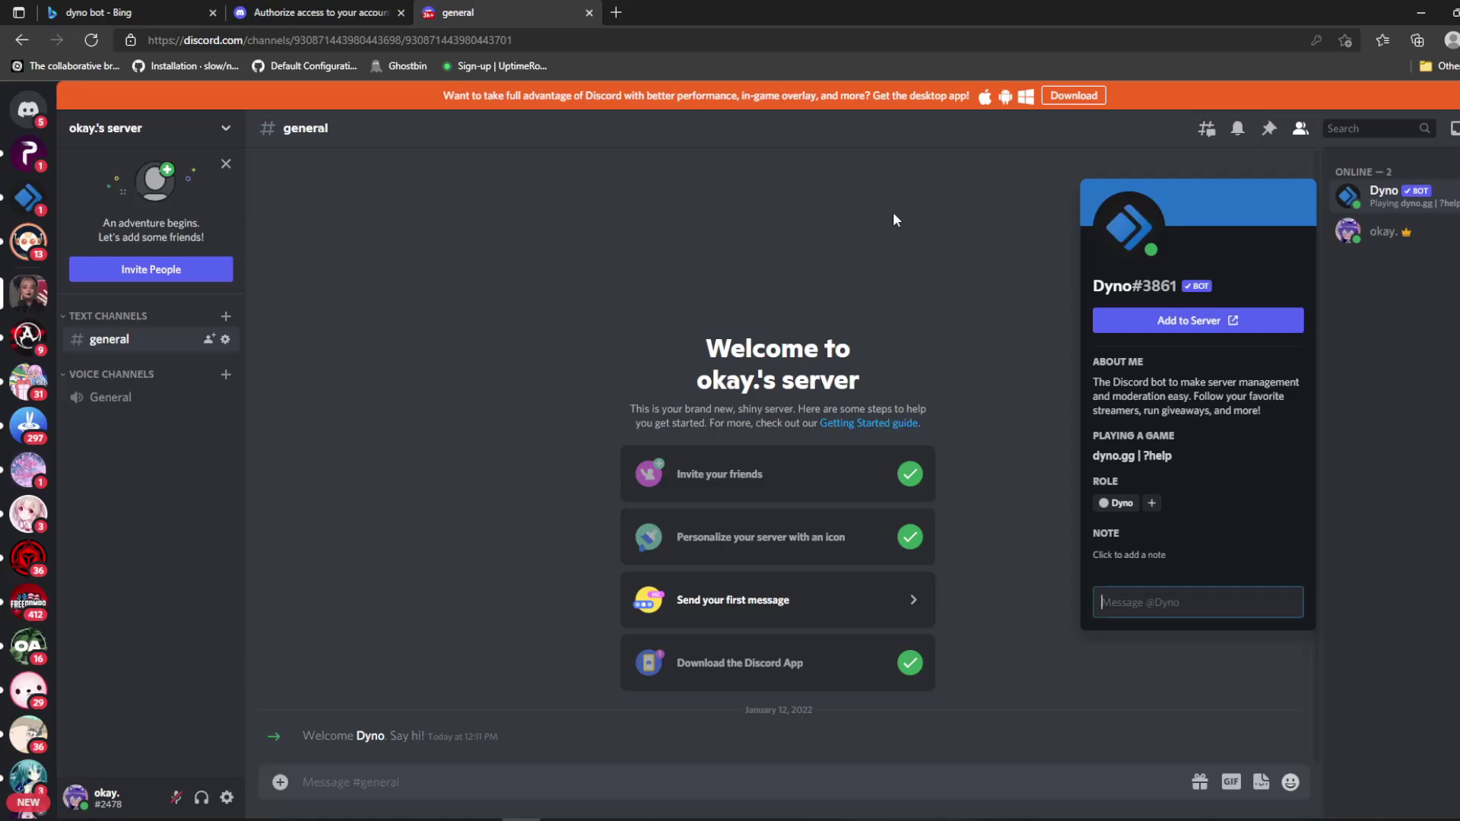
pyautogui.click(892, 217)
pyautogui.click(471, 781)
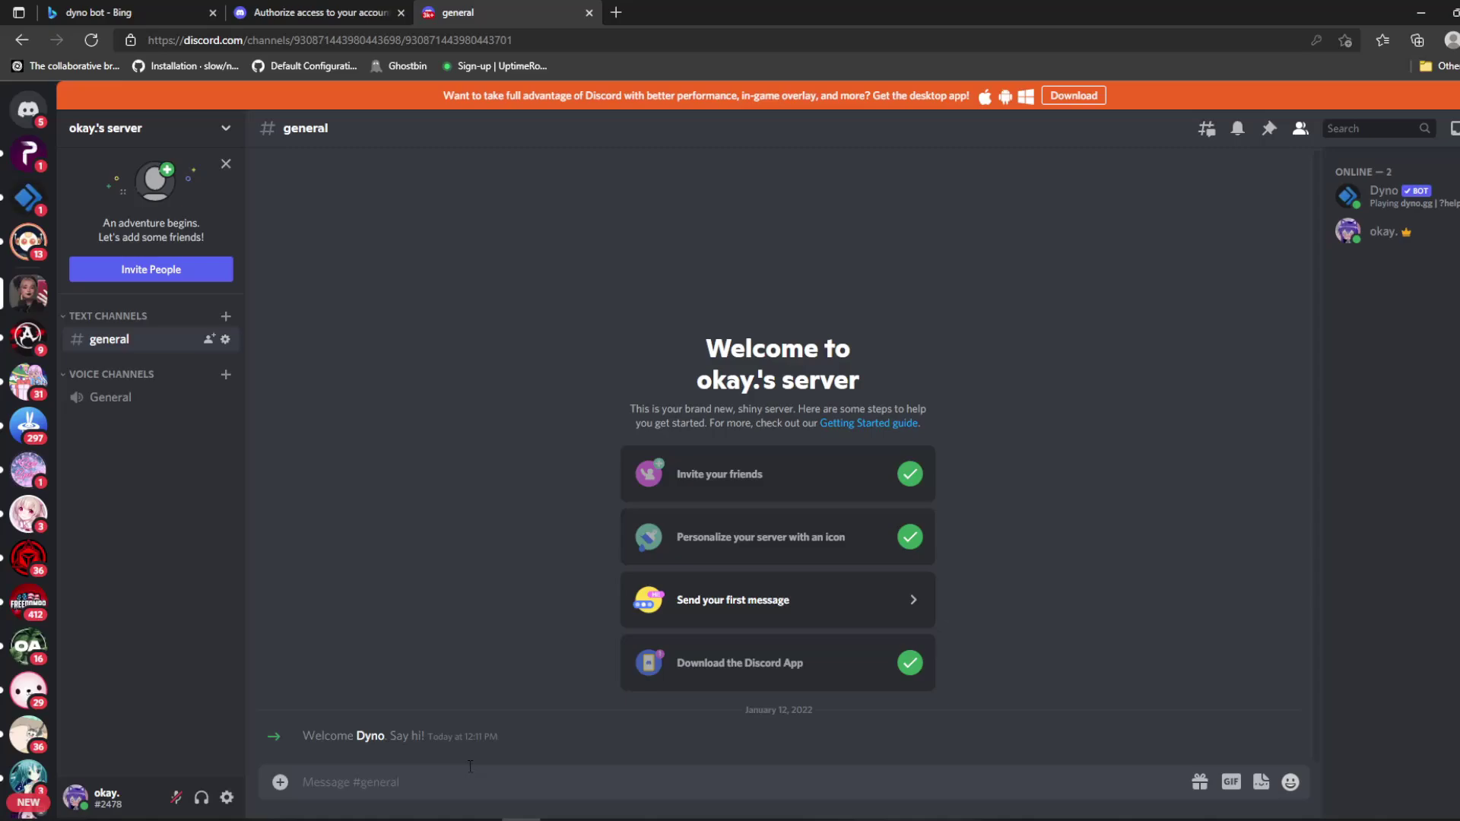
pyautogui.write('?discr')
pyautogui.write('im')
# Send the ?discrim command to Dyno and check your profile card to confirm the tag.
pyautogui.press('Return')
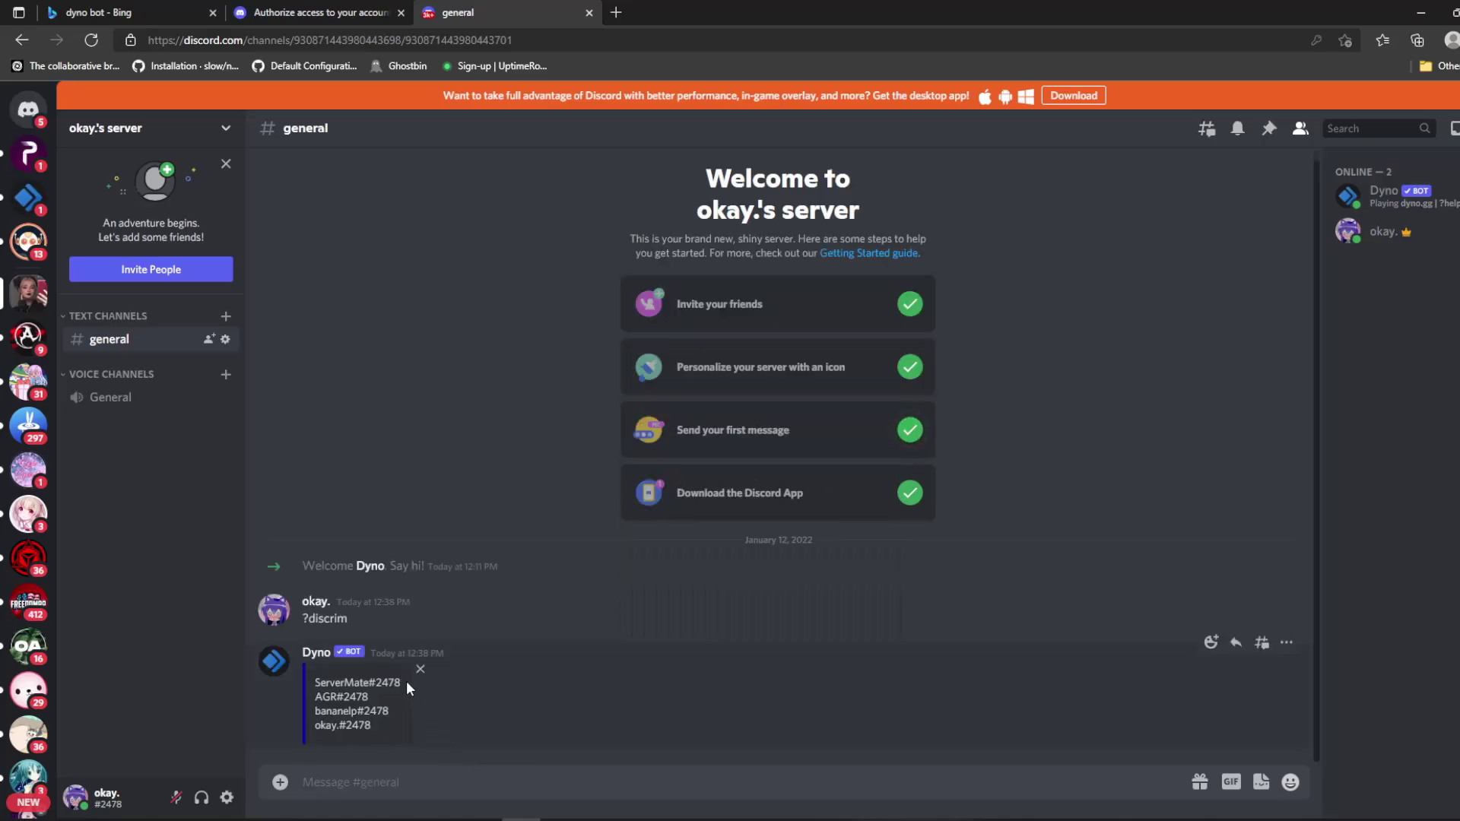
pyautogui.moveTo(372, 697)
pyautogui.click(314, 601)
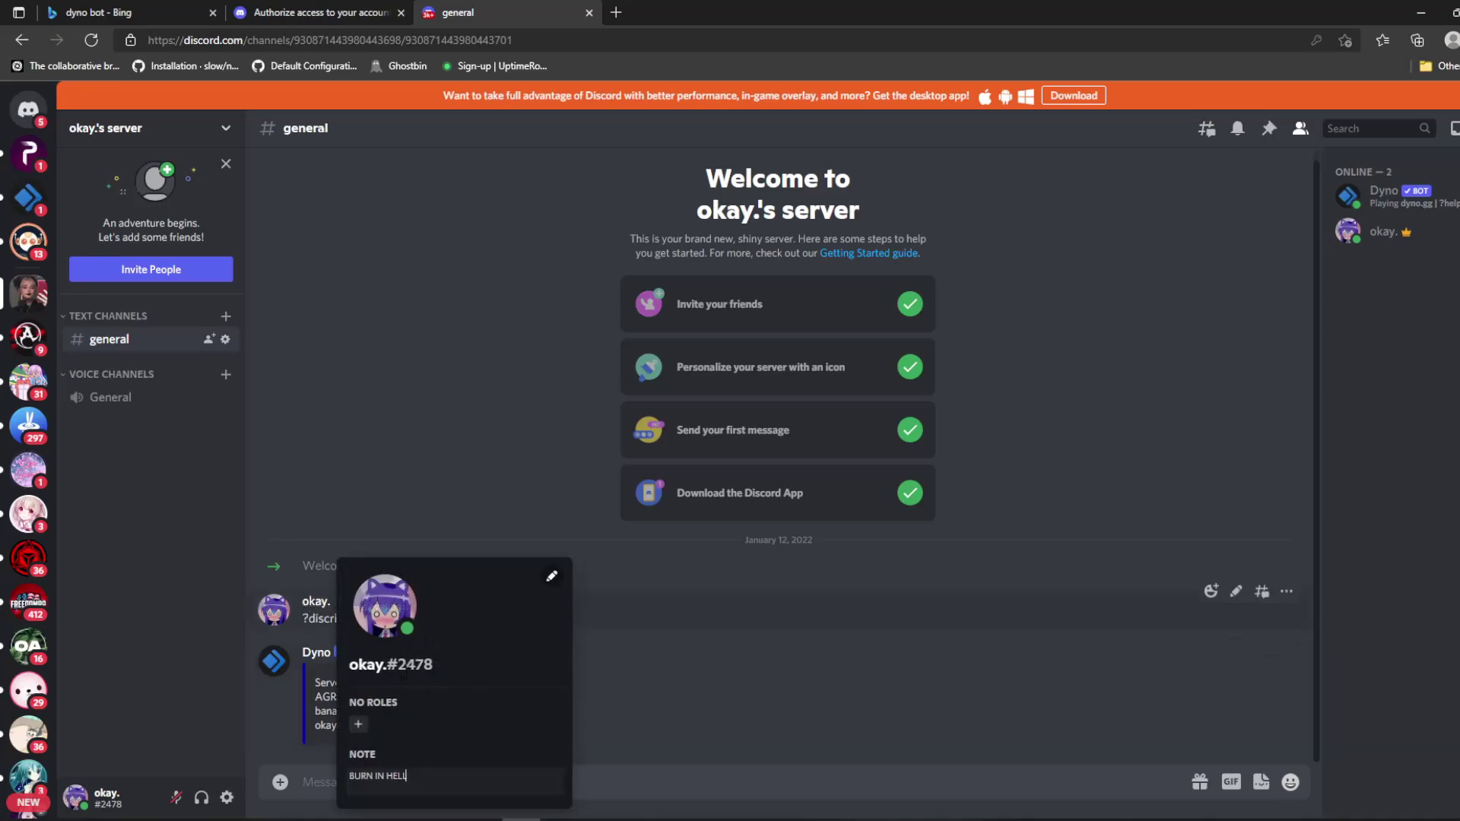
pyautogui.click(599, 694)
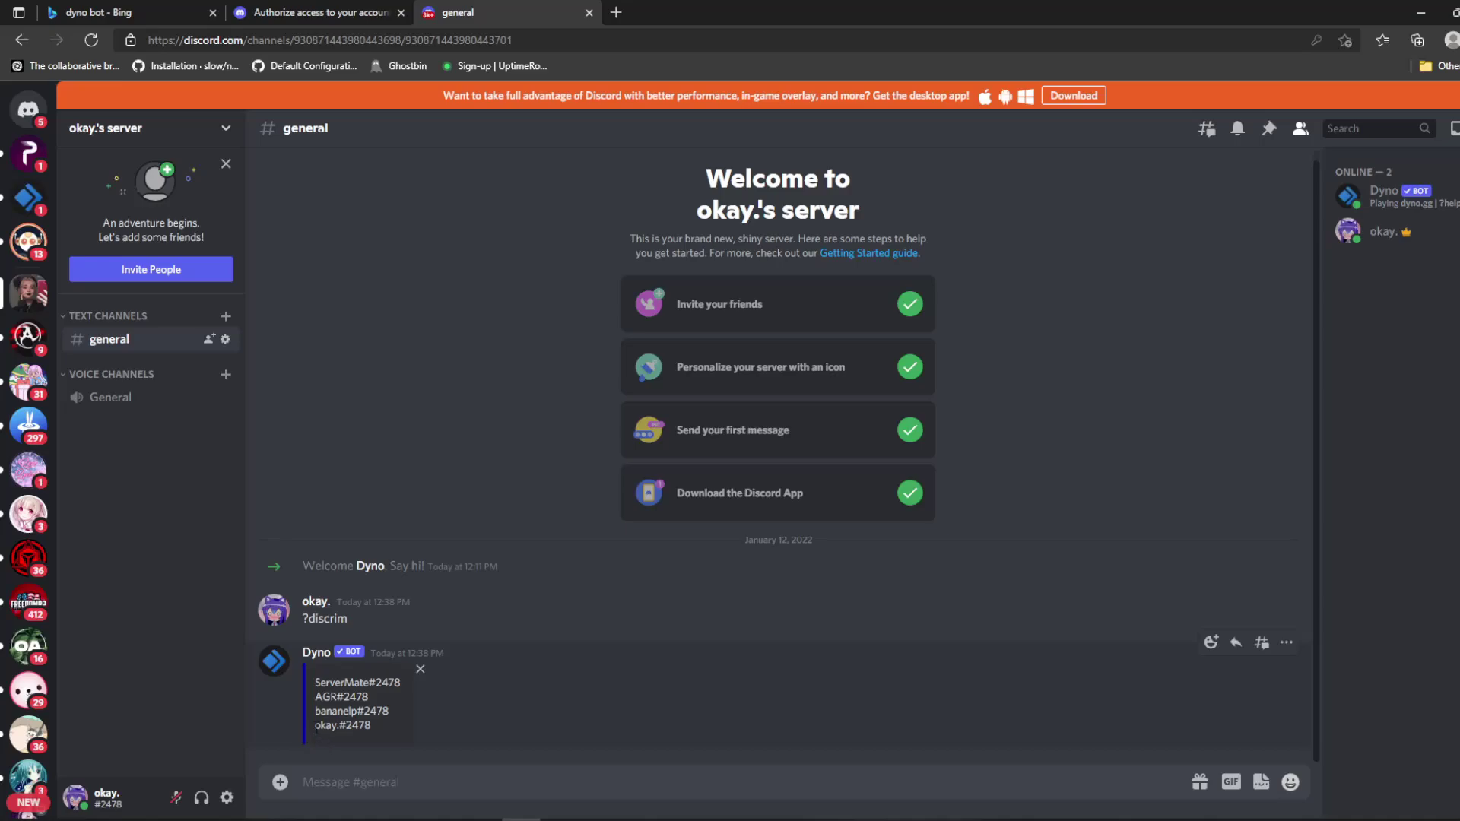
# Copy the third username from Dyno's list of names sharing the tag.
pyautogui.moveTo(316, 711); pyautogui.dragTo(356, 714)
pyautogui.rightClick(354, 720)
pyautogui.click(400, 357)
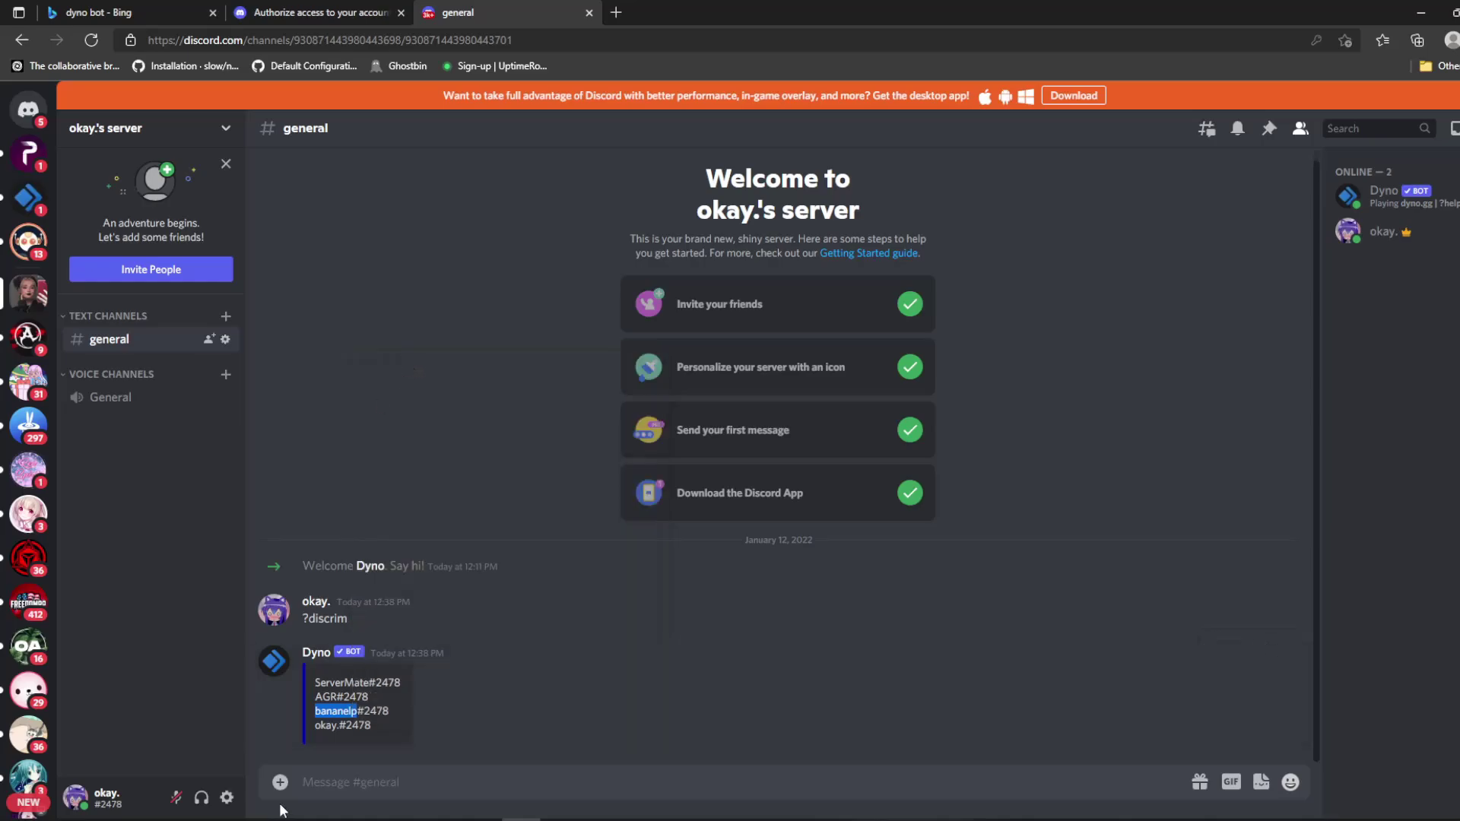
# In My Account, replace the username with the copied name and go to the password field.
pyautogui.click(227, 798)
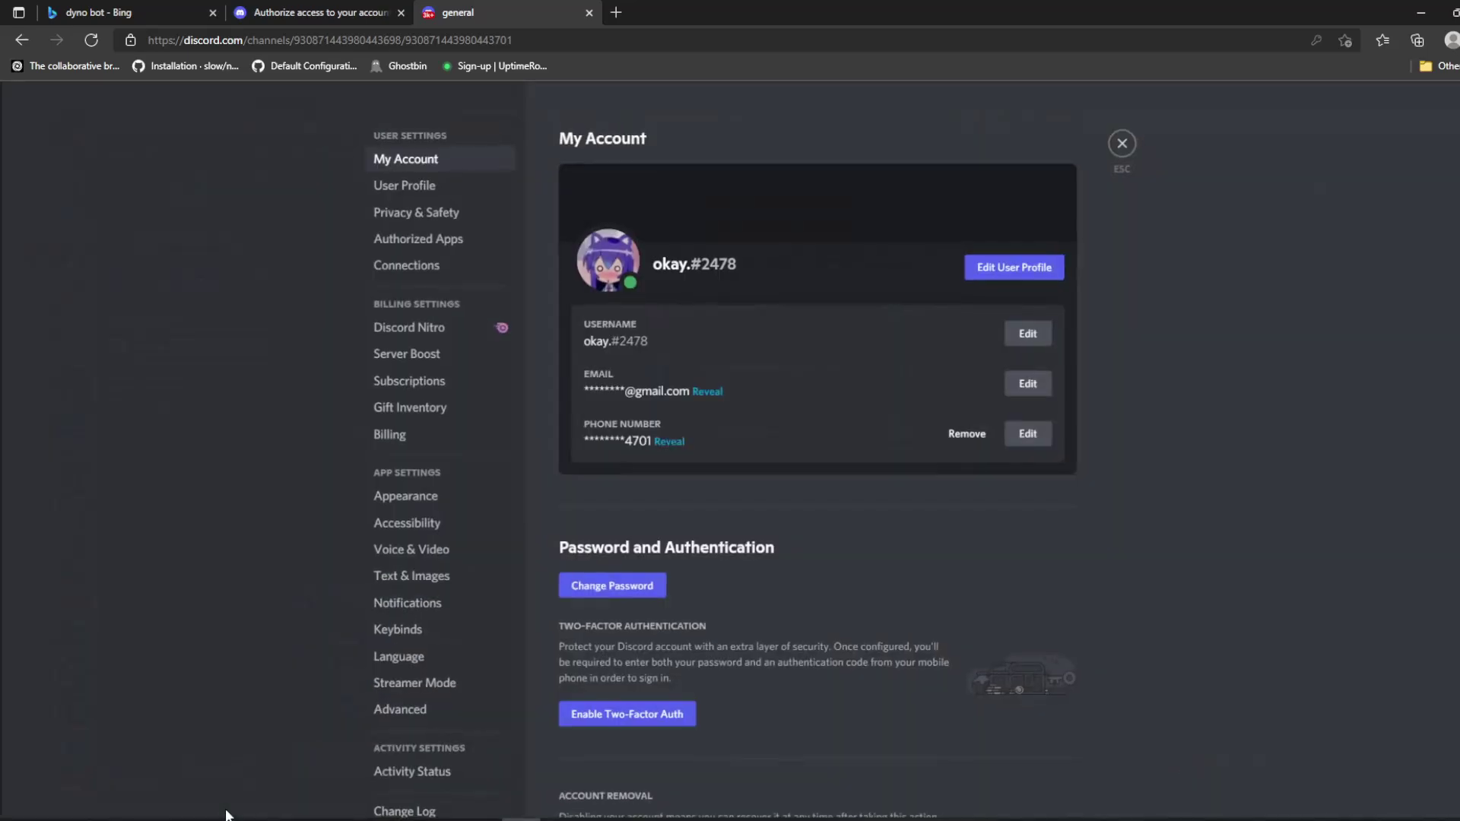
pyautogui.click(1030, 335)
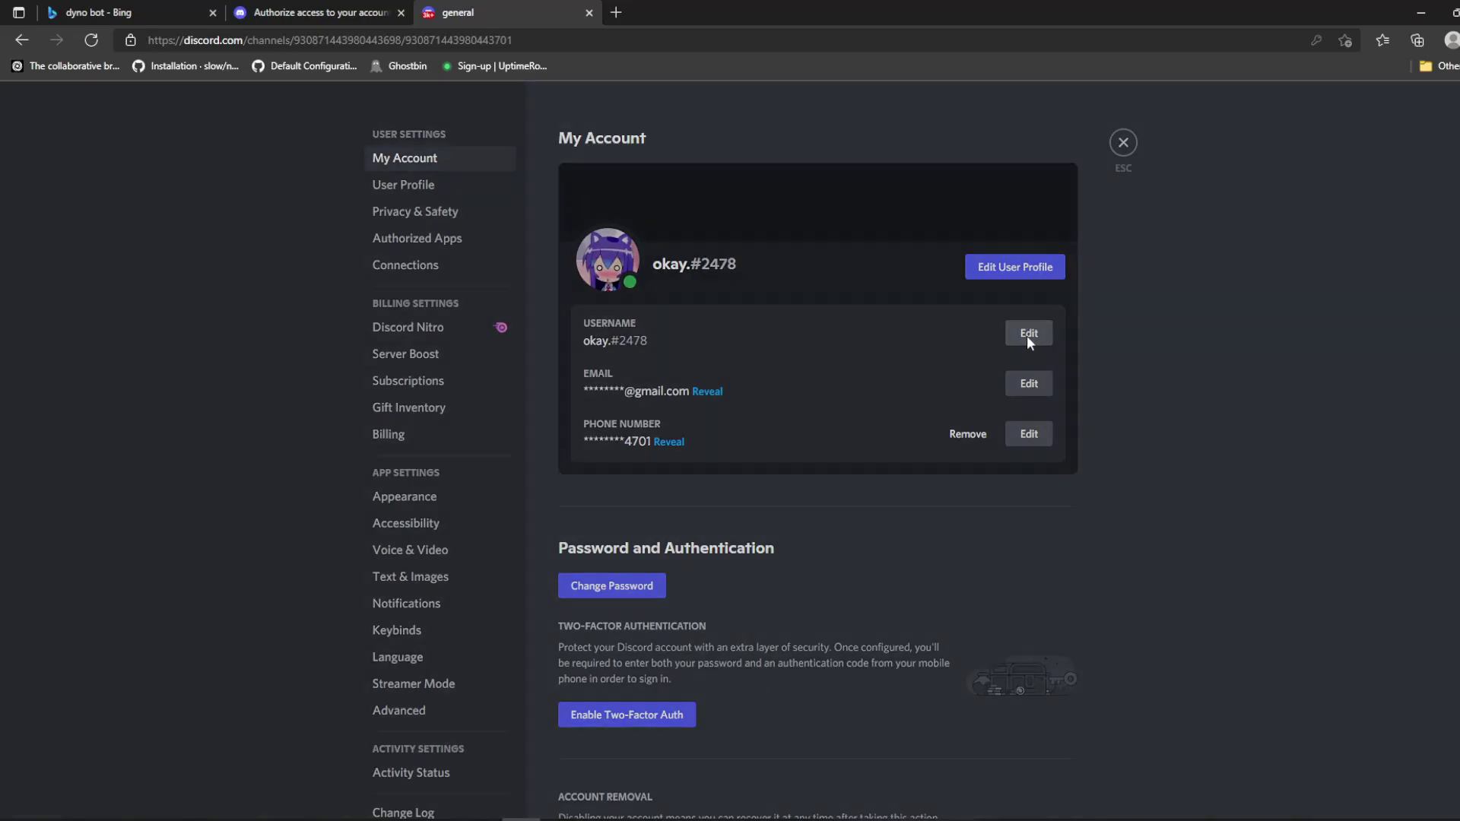
pyautogui.hotkey('ctrl', 'a')
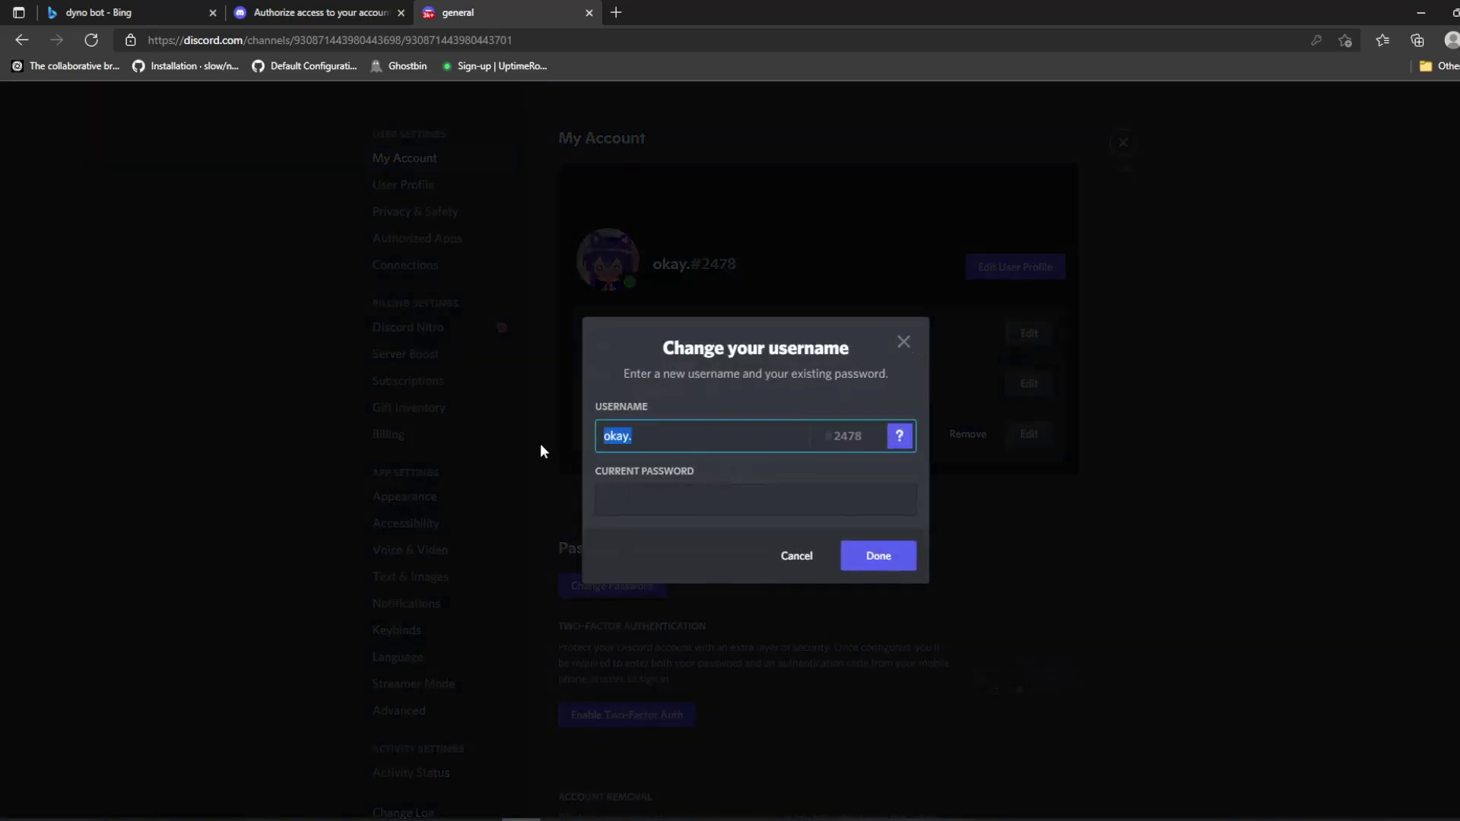
pyautogui.write('bananelp')
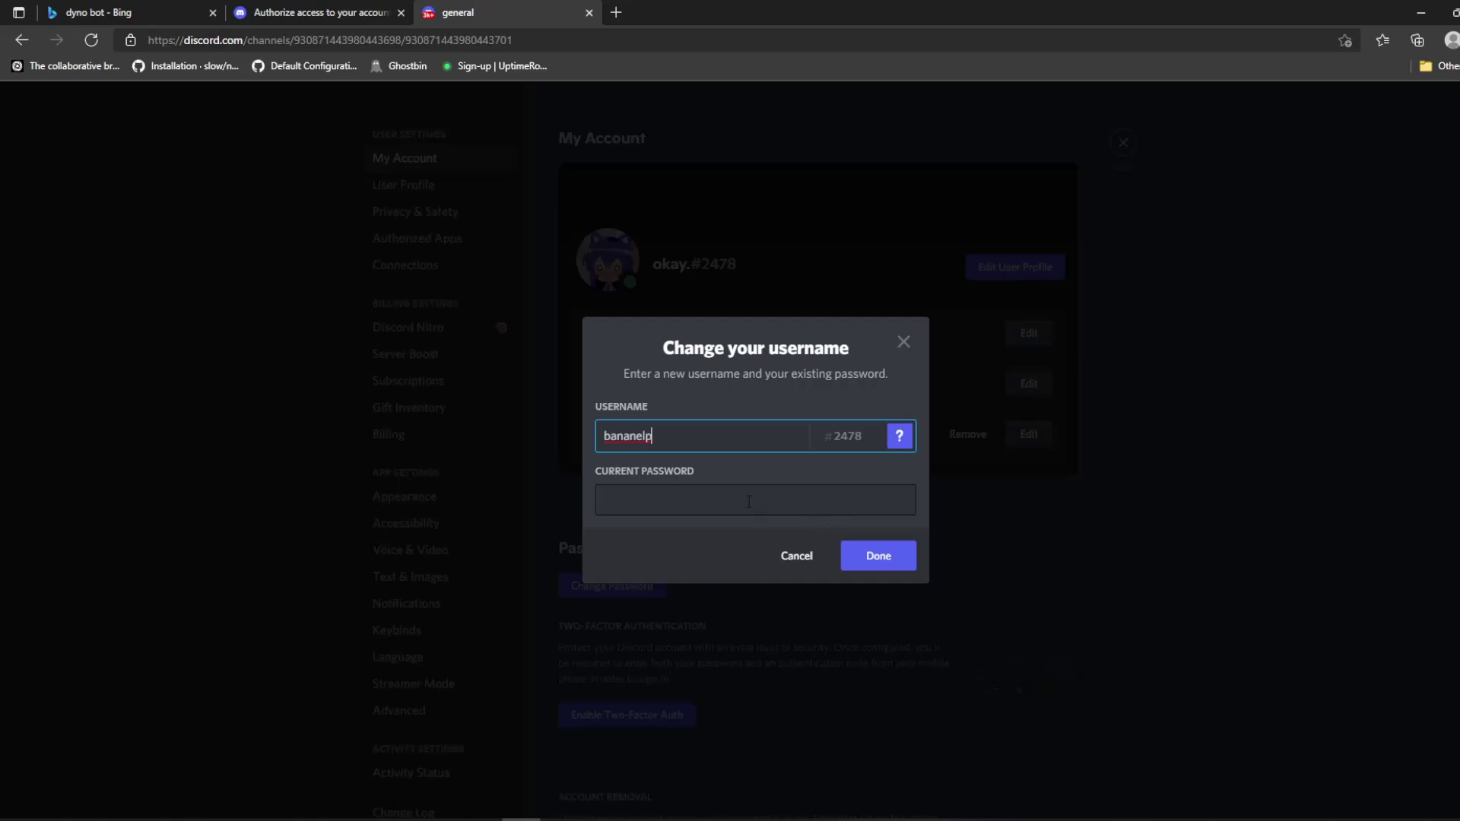
pyautogui.click(748, 502)
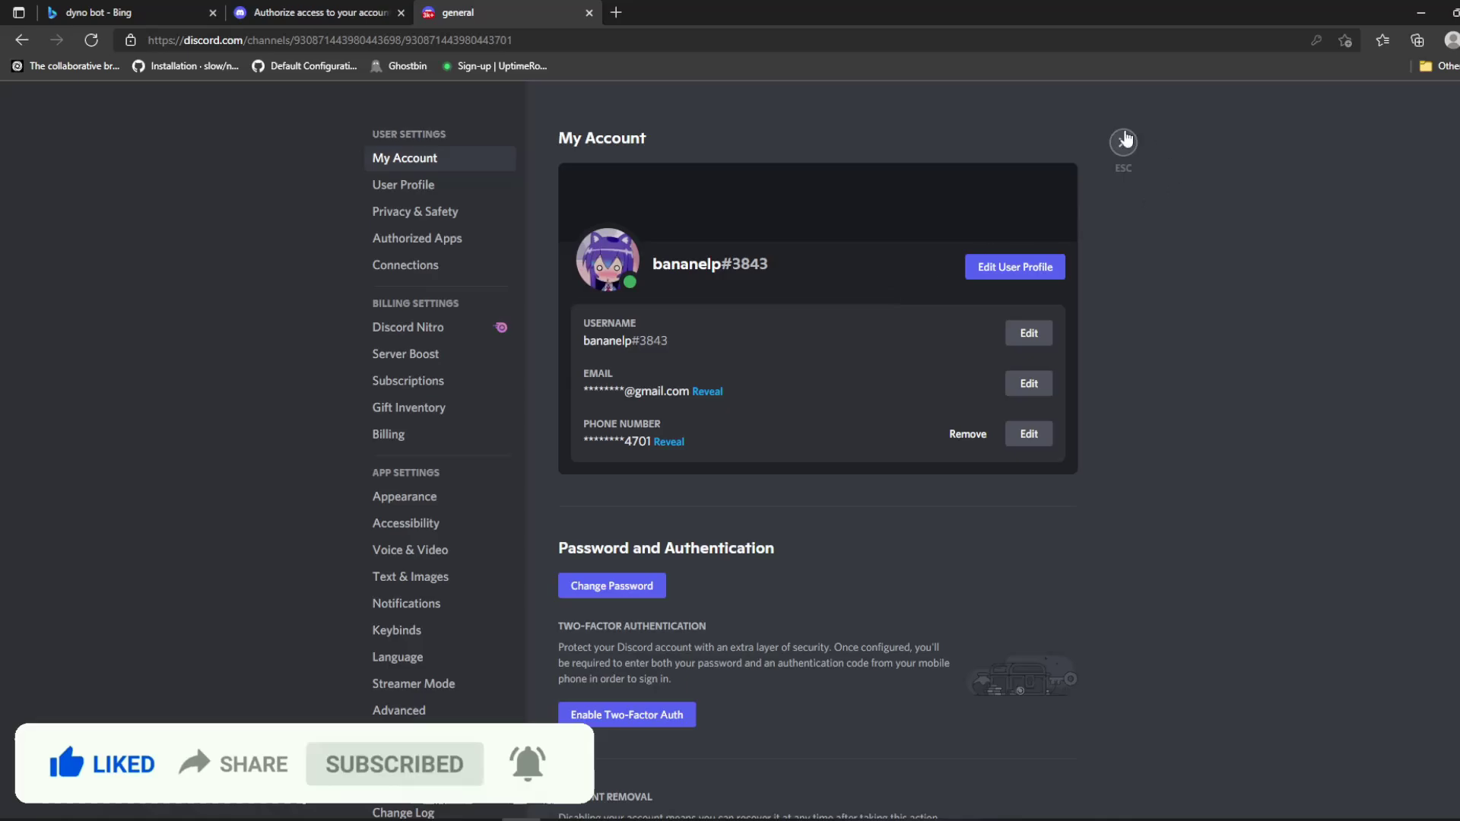
# Reopen the username form and submit the new name with the current password.
pyautogui.click(1122, 142)
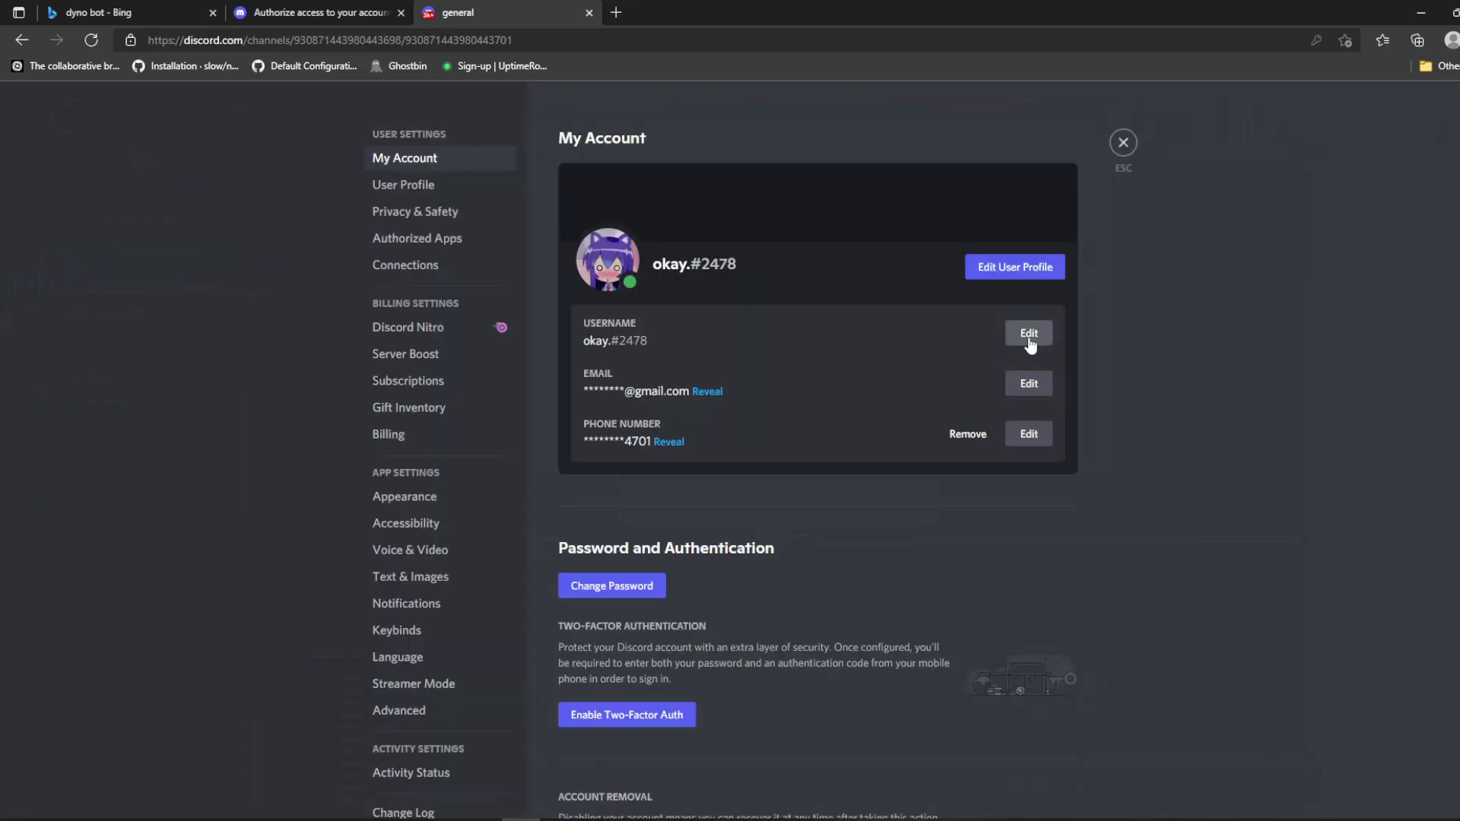
pyautogui.click(1027, 335)
pyautogui.write('bananelp')
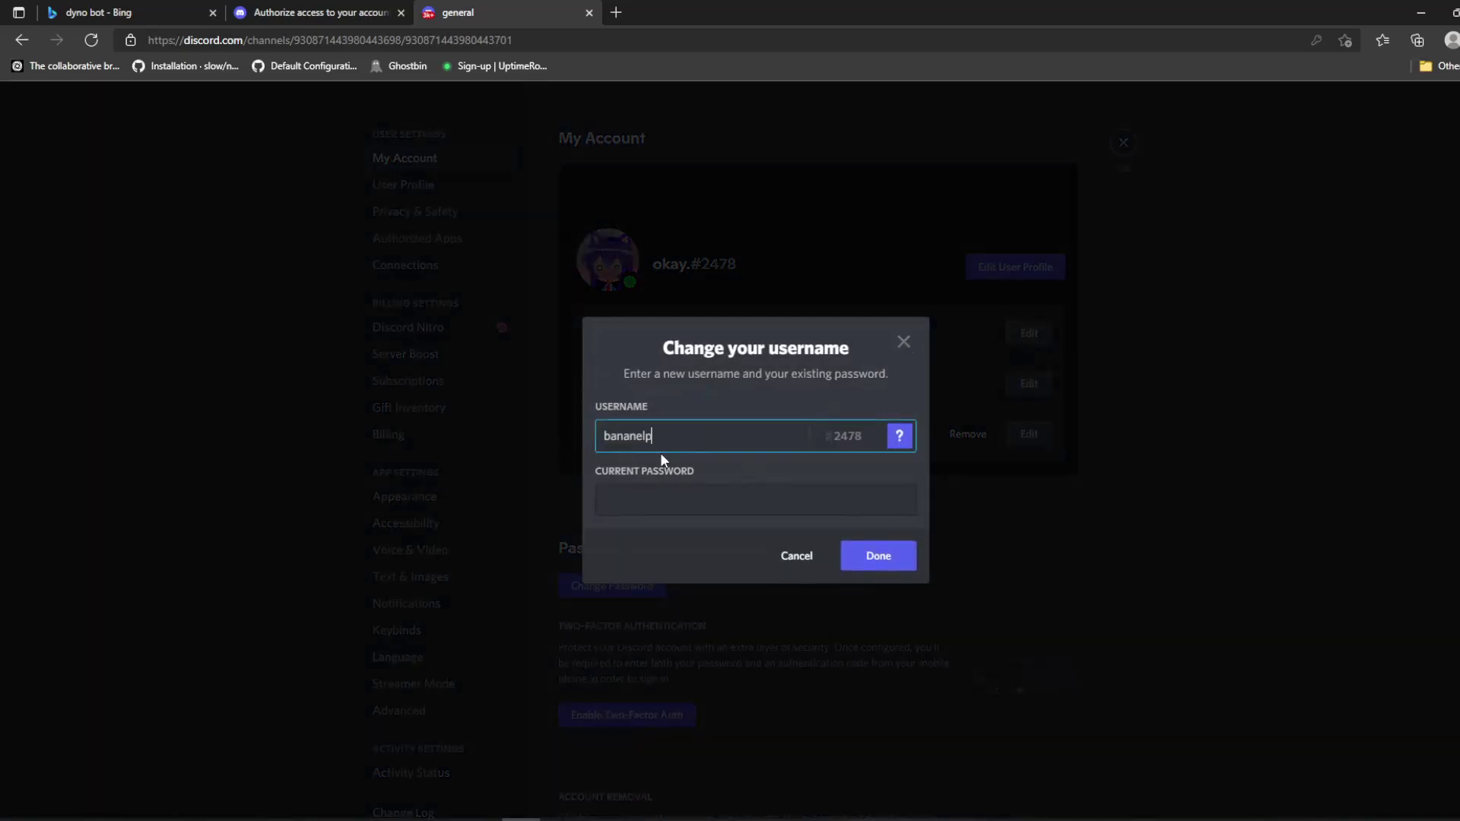
pyautogui.click(749, 502)
pyautogui.write('••')
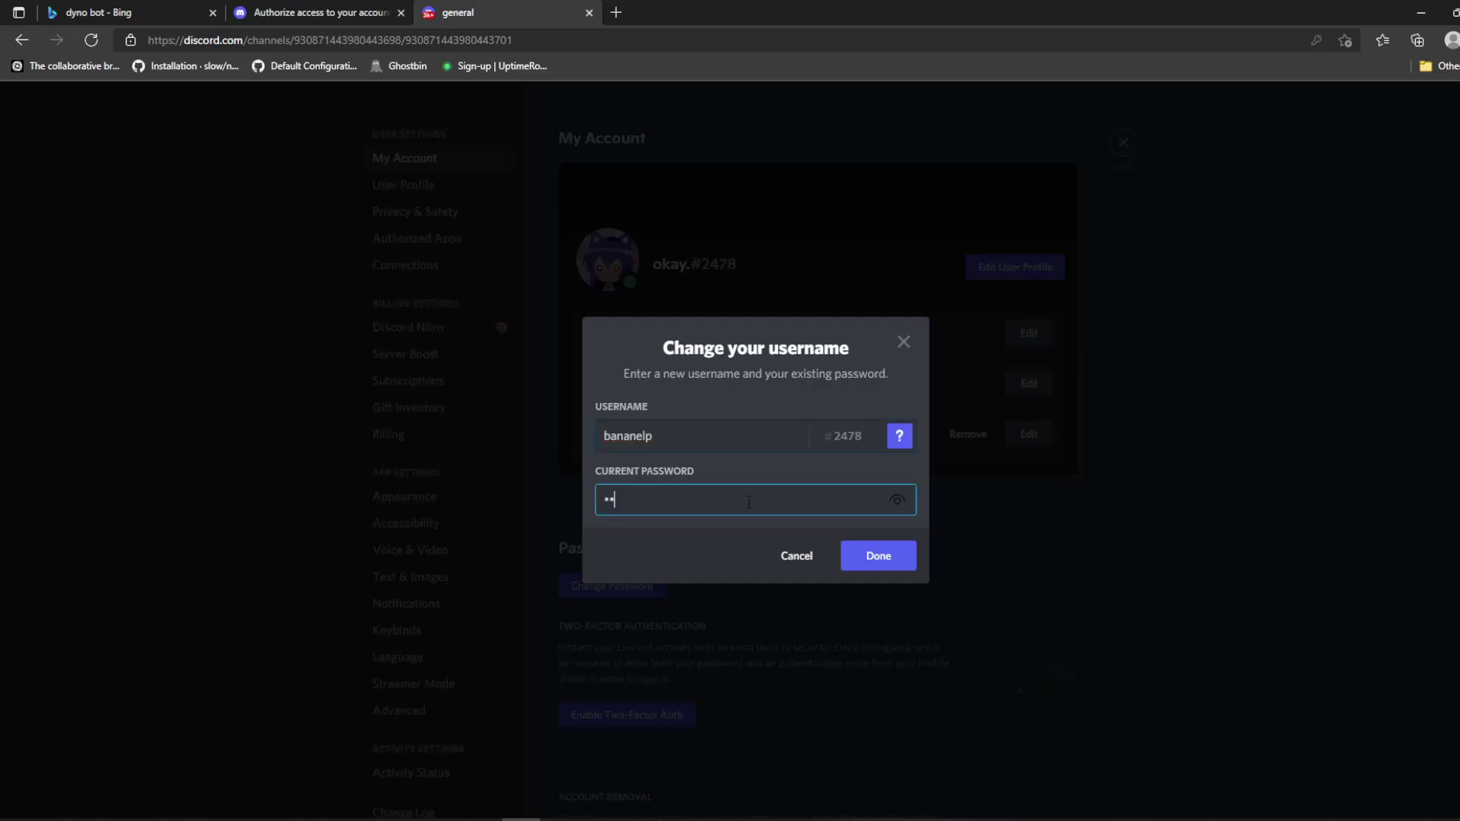
pyautogui.write('••••••••••')
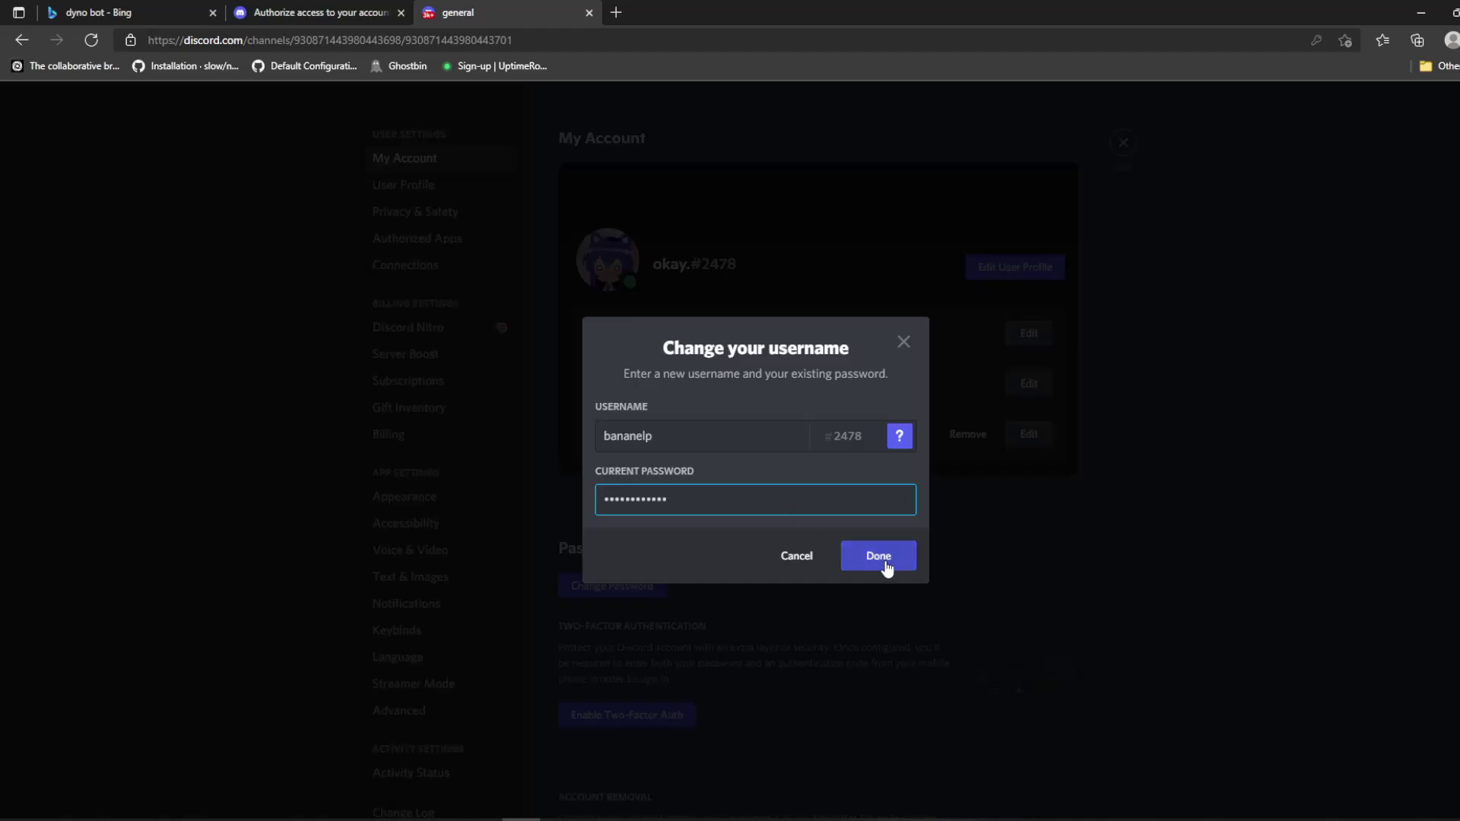
pyautogui.click(878, 556)
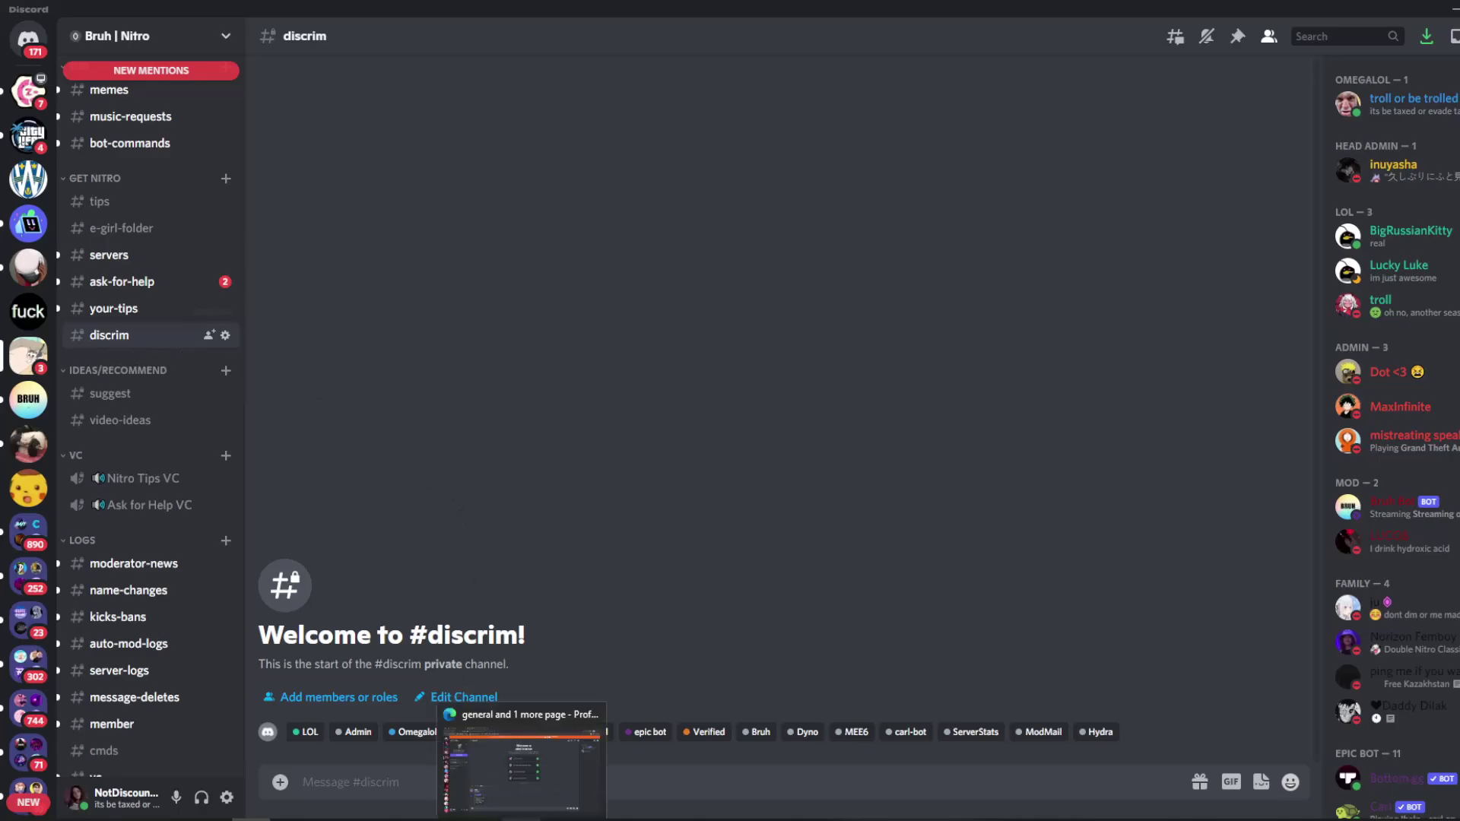
# Delete your ?discrim command message from the test server's general channel.
pyautogui.click(525, 765)
pyautogui.moveTo(776, 610)
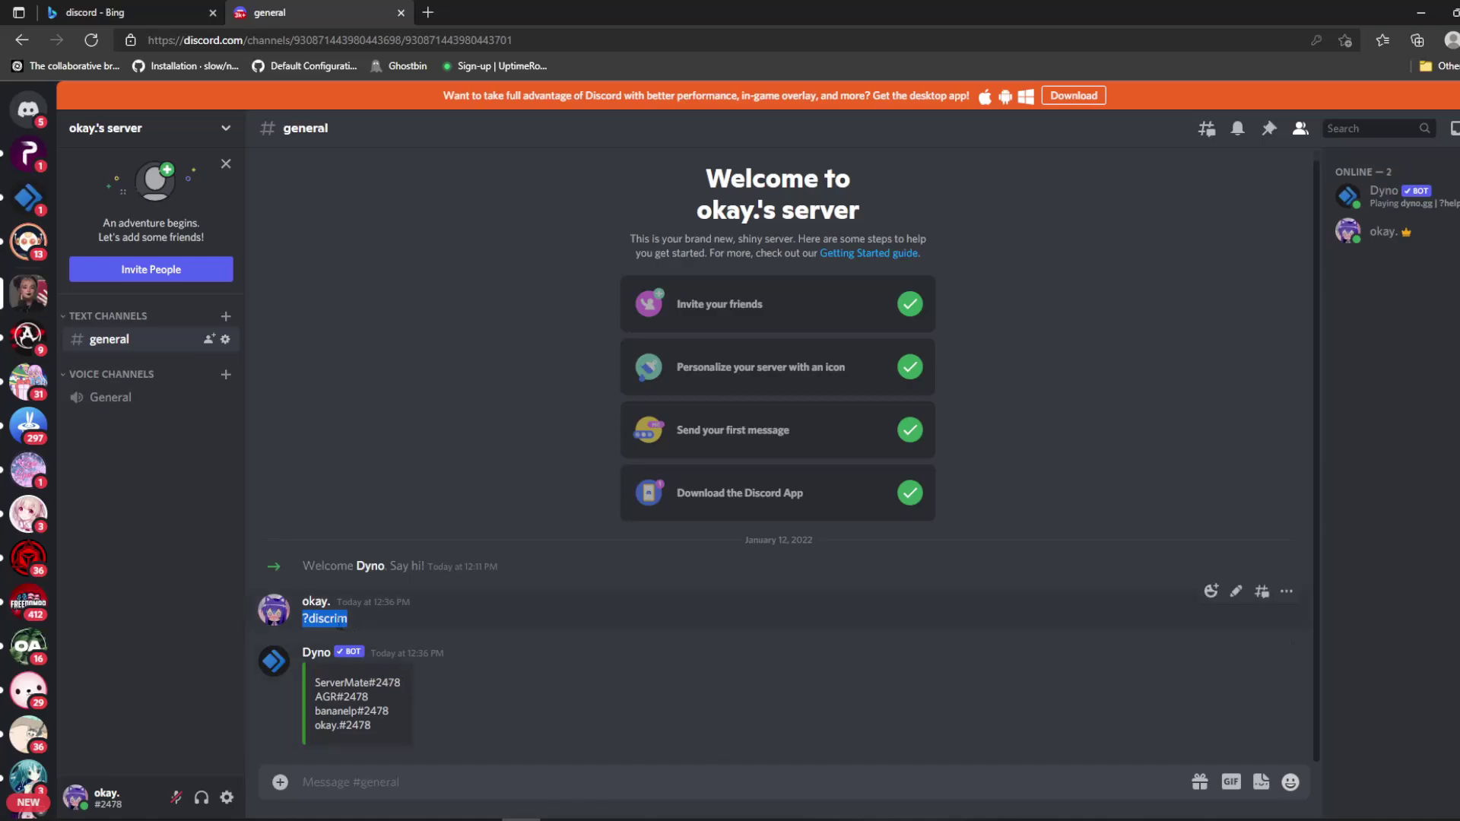
pyautogui.rightClick(330, 621)
pyautogui.click(475, 668)
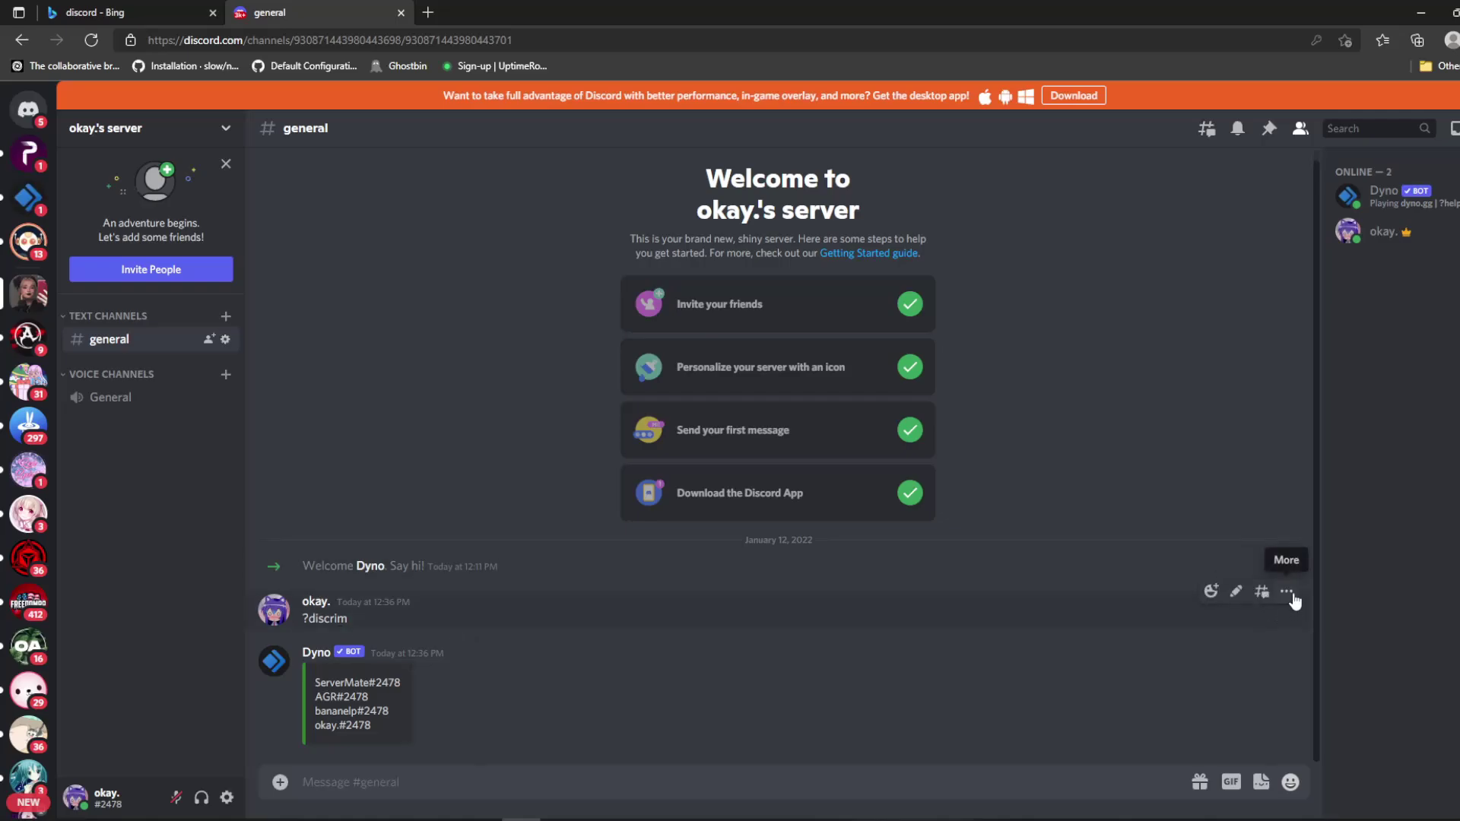
pyautogui.click(1286, 591)
pyautogui.click(1152, 786)
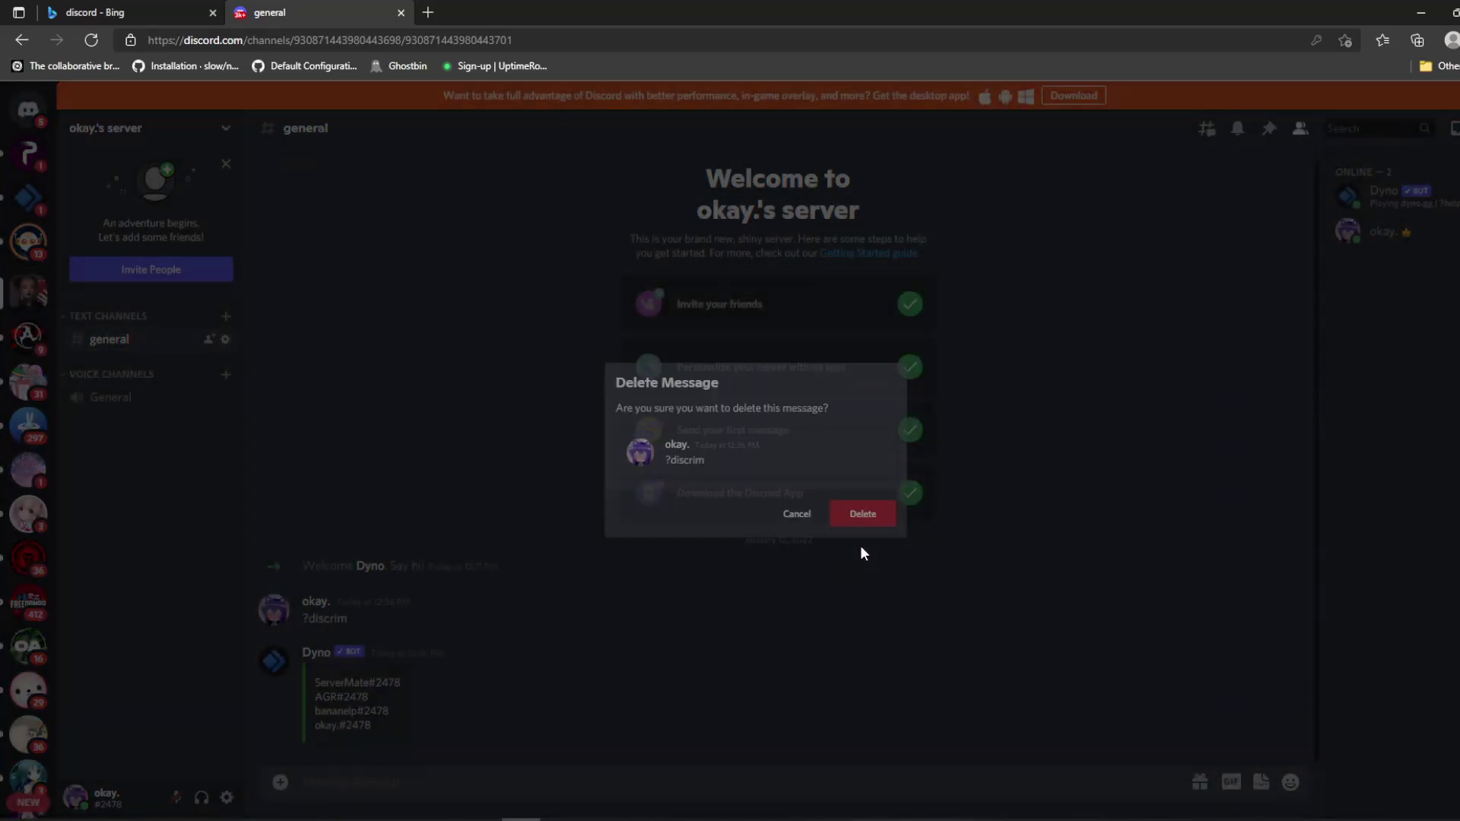
pyautogui.click(864, 521)
# Delete Dyno's reply listing the matching usernames.
pyautogui.click(1286, 641)
pyautogui.click(1192, 782)
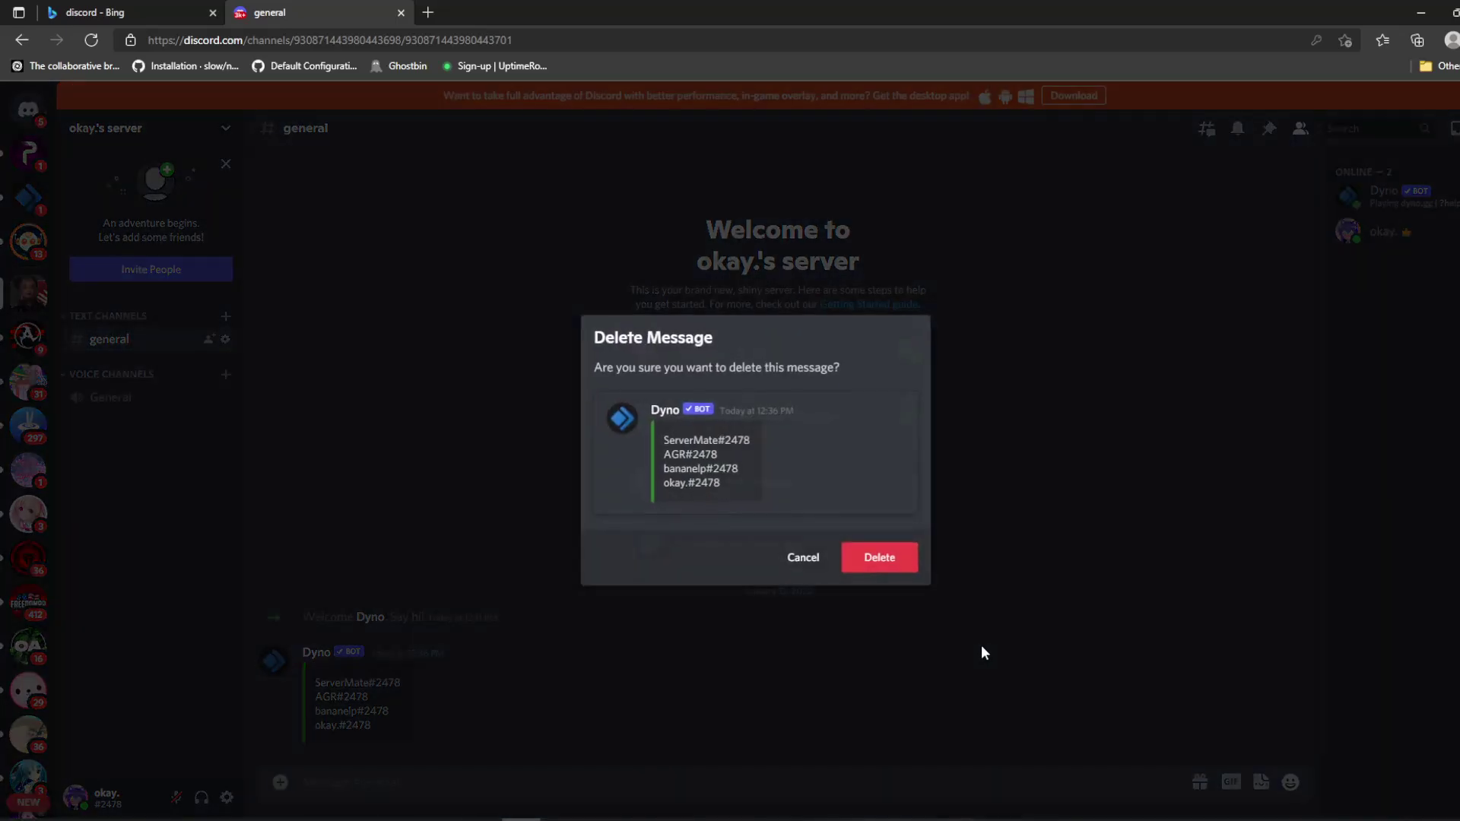
pyautogui.click(879, 558)
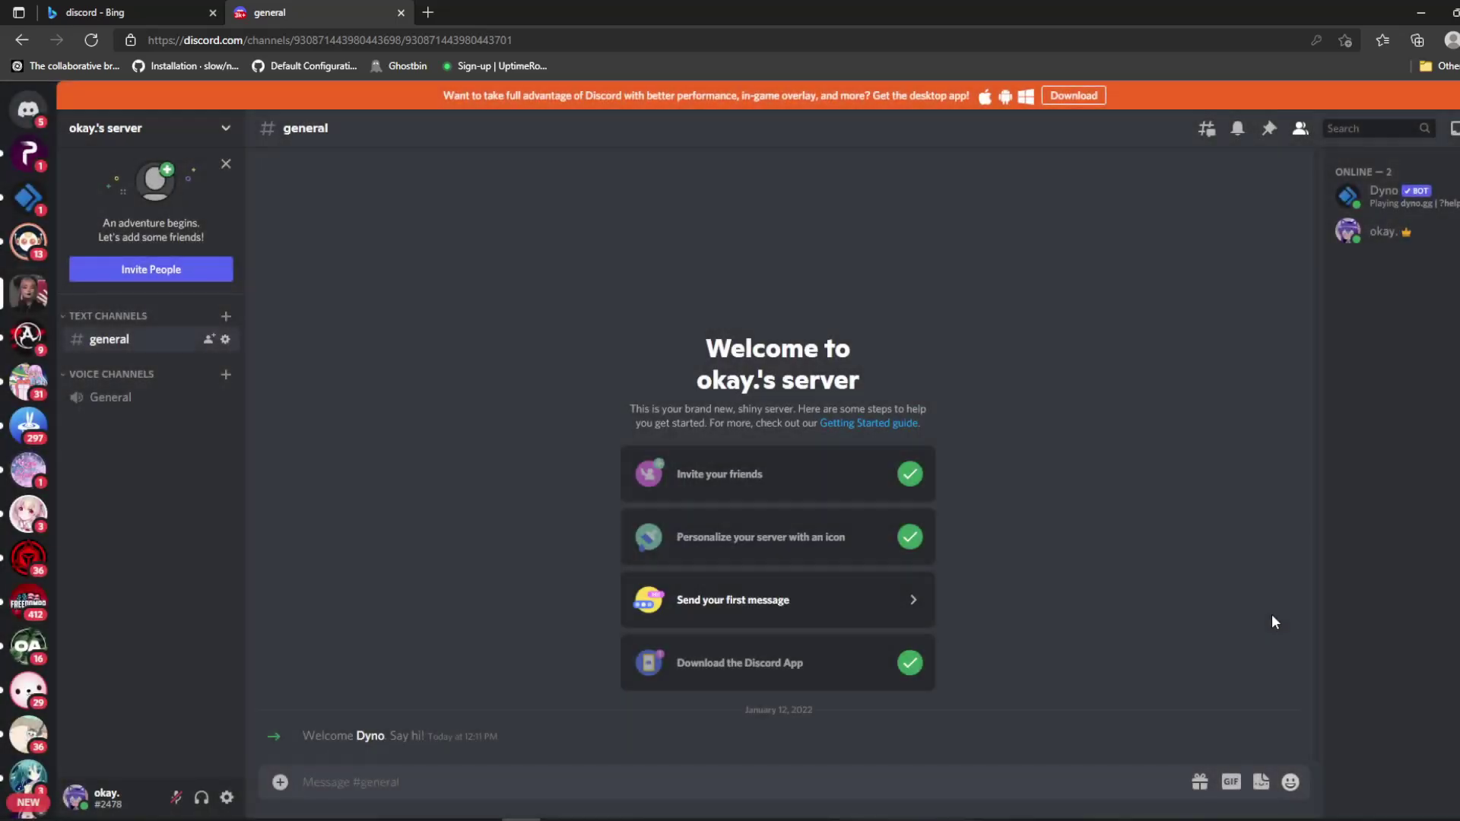